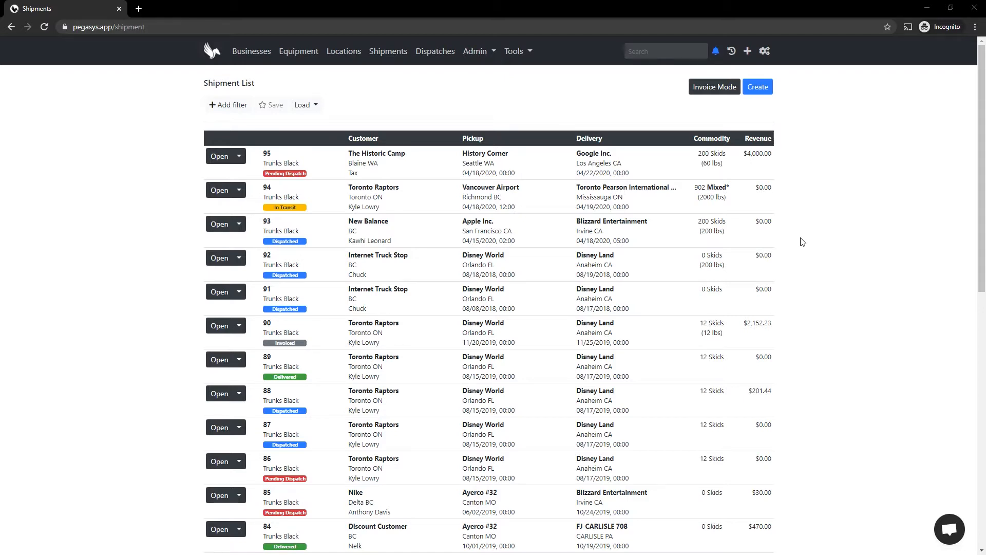
- Open the Pay Statement section of the document settings in the company settings
{"action": "left_click", "coordinate": [765, 52]}
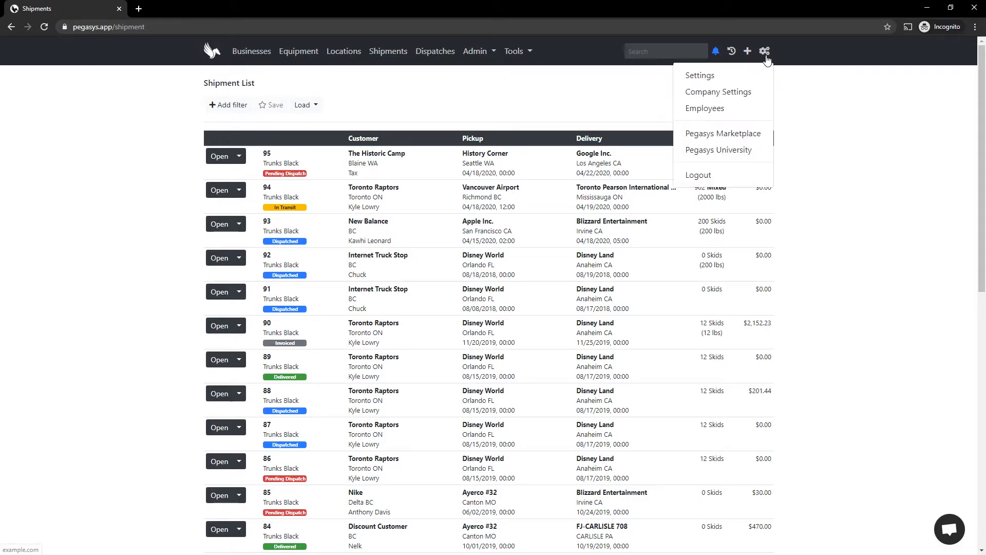
{"action": "left_click", "coordinate": [745, 93]}
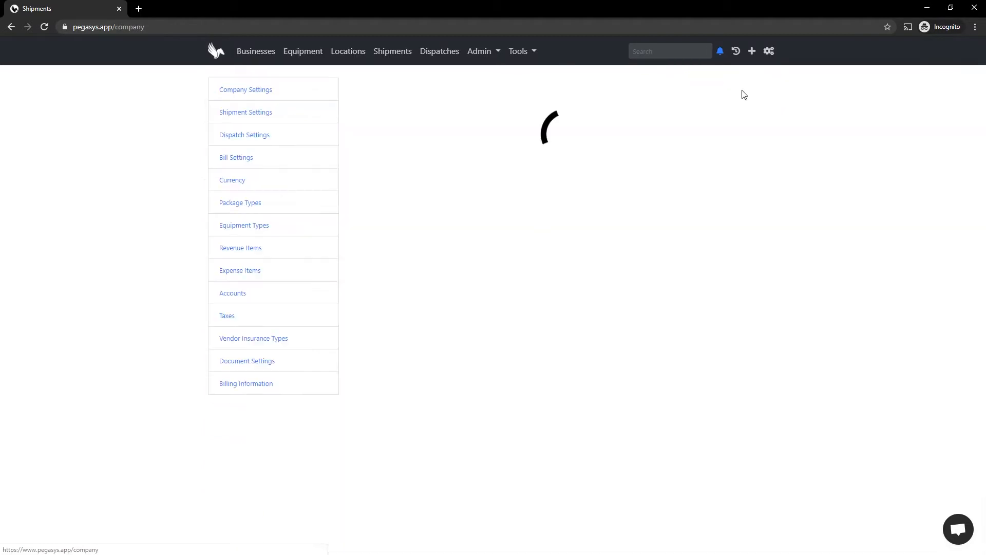
{"action": "left_click", "coordinate": [271, 362]}
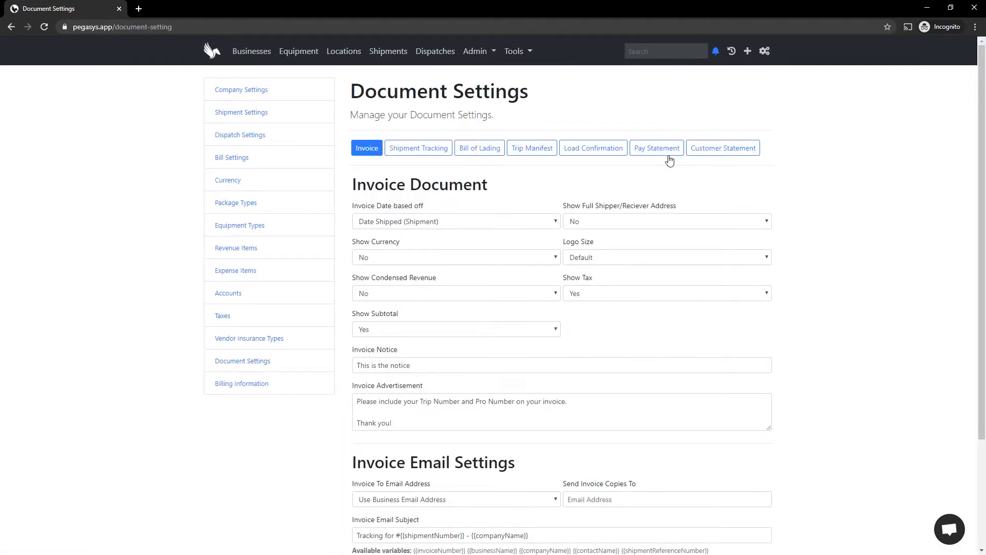
{"action": "left_click", "coordinate": [657, 149]}
- Open shipment 93 for New Balance from the shipment list and review its dispatches and bills
{"action": "left_click", "coordinate": [377, 63]}
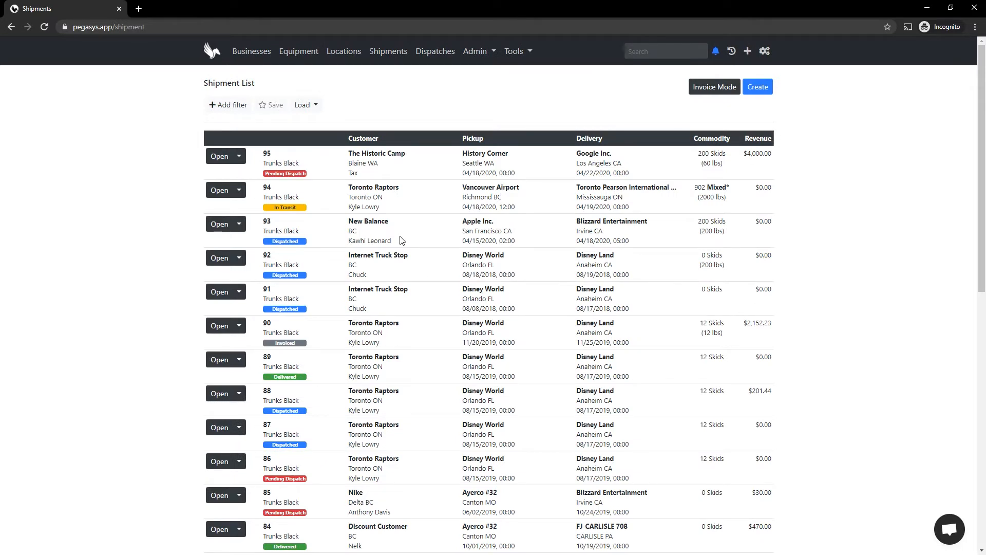
{"action": "left_click", "coordinate": [223, 227]}
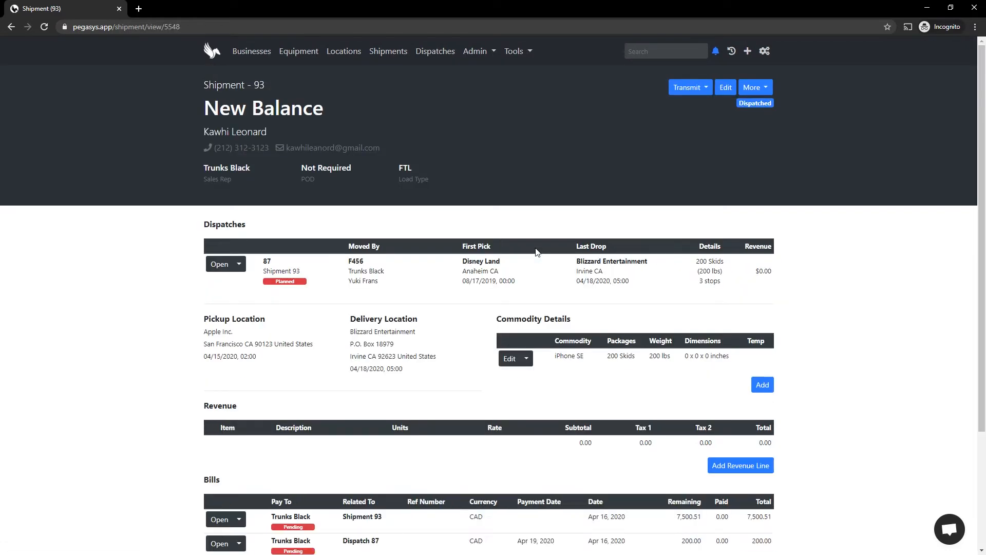
{"action": "scroll", "coordinate": [536, 252], "scroll_direction": "down", "scroll_amount": 3}
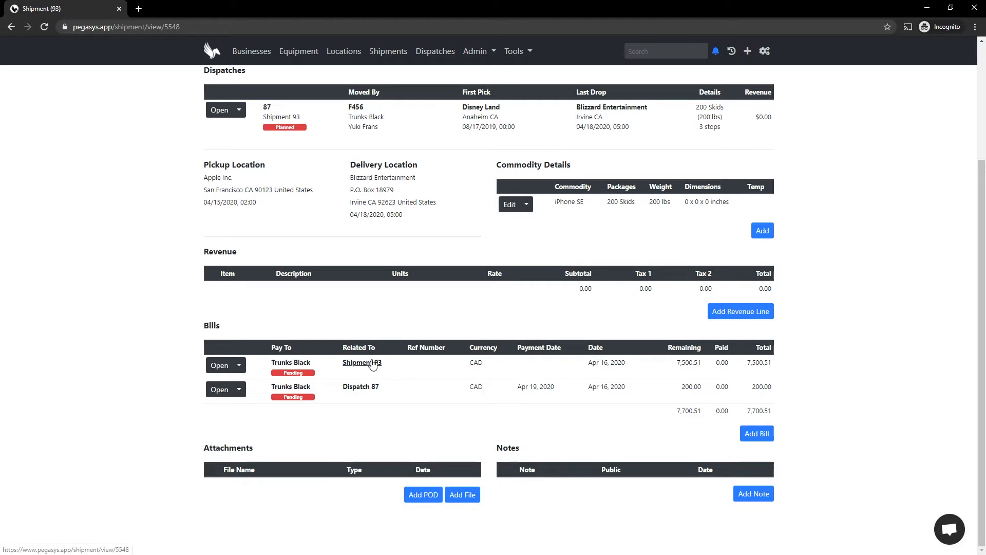
{"action": "scroll", "coordinate": [359, 389], "scroll_direction": "up", "scroll_amount": 3}
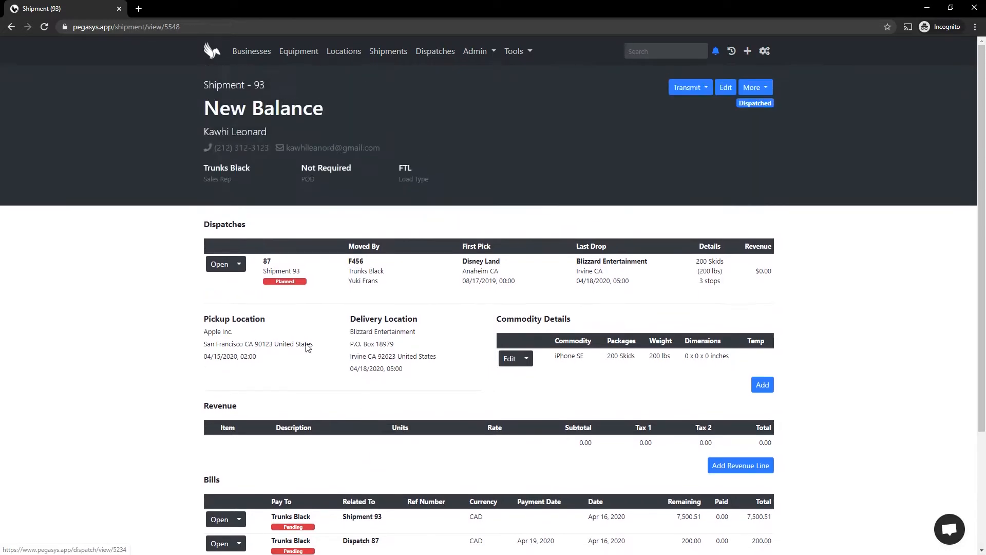
- Open dispatch 87 from the shipment and open the bill related to that dispatch
{"action": "left_click", "coordinate": [219, 275]}
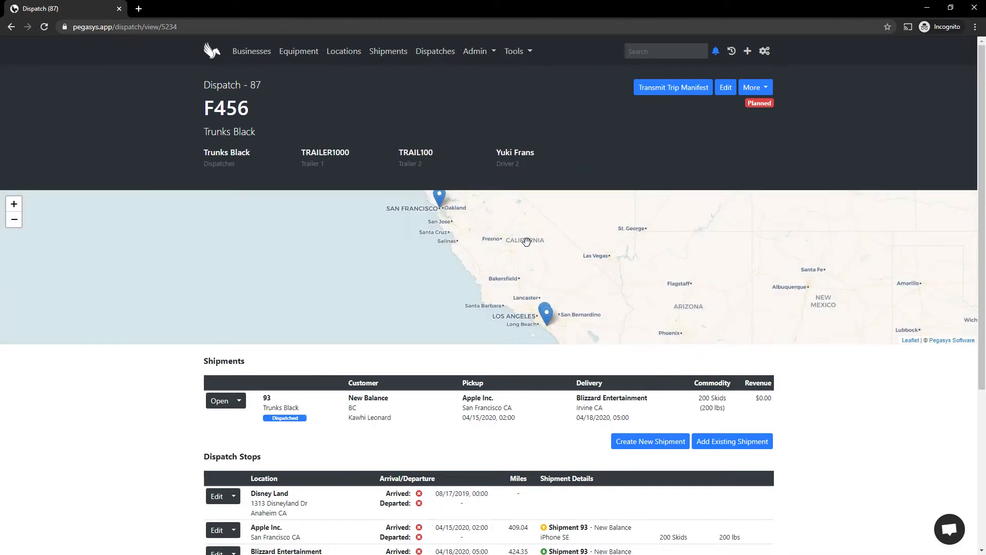
{"action": "scroll", "coordinate": [529, 244], "scroll_direction": "down", "scroll_amount": 4}
{"action": "scroll", "coordinate": [532, 247], "scroll_direction": "down", "scroll_amount": 2}
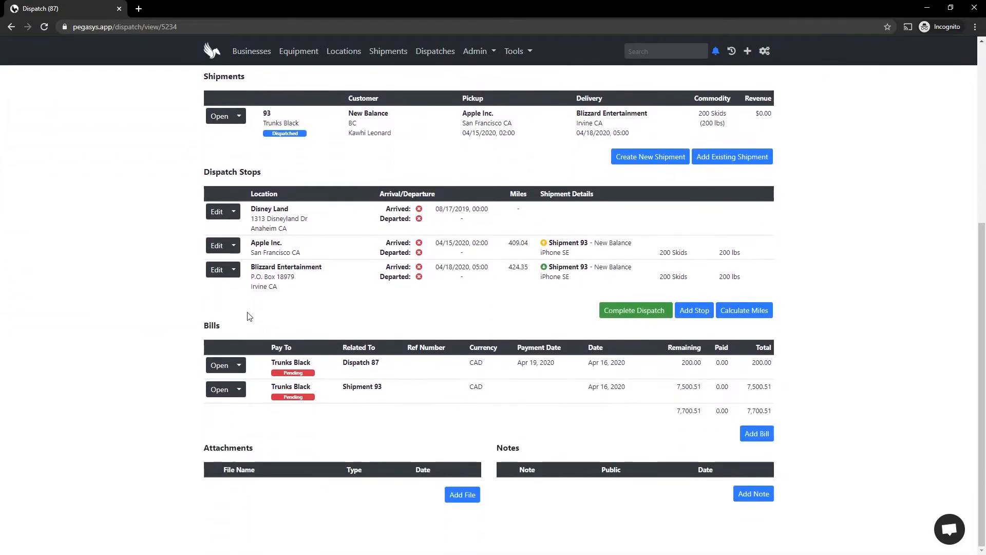
{"action": "left_click", "coordinate": [239, 366]}
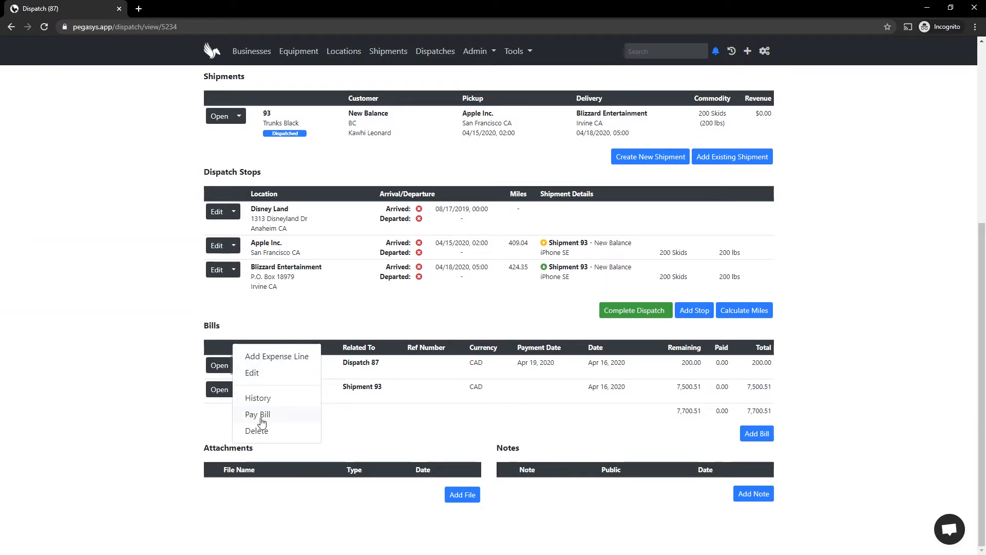
{"action": "left_click", "coordinate": [216, 365]}
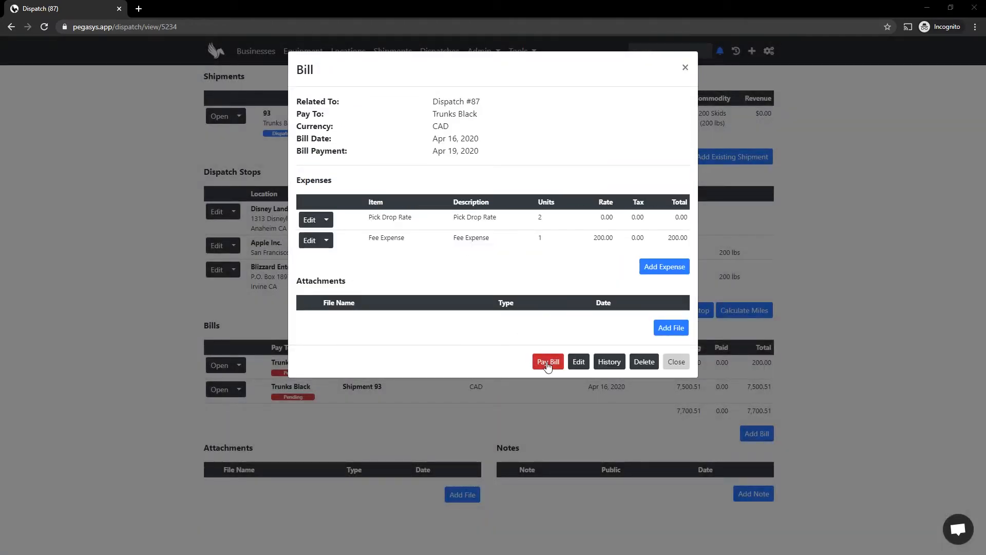
- Pay the Dispatch 87 bill from the CAD Payable account, processing only the $200.00 payee entry
{"action": "left_click", "coordinate": [548, 362]}
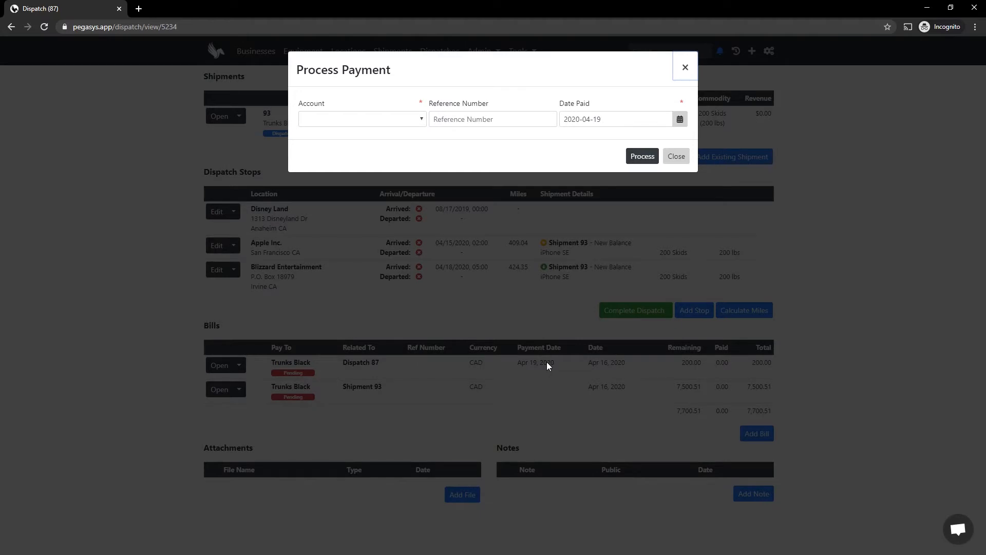
{"action": "left_click", "coordinate": [360, 122]}
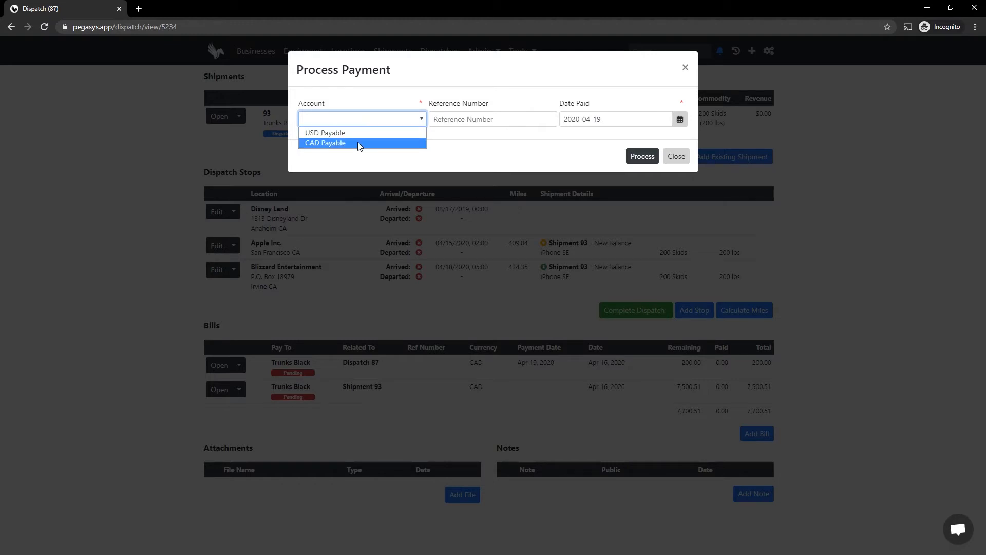
{"action": "left_click", "coordinate": [357, 143]}
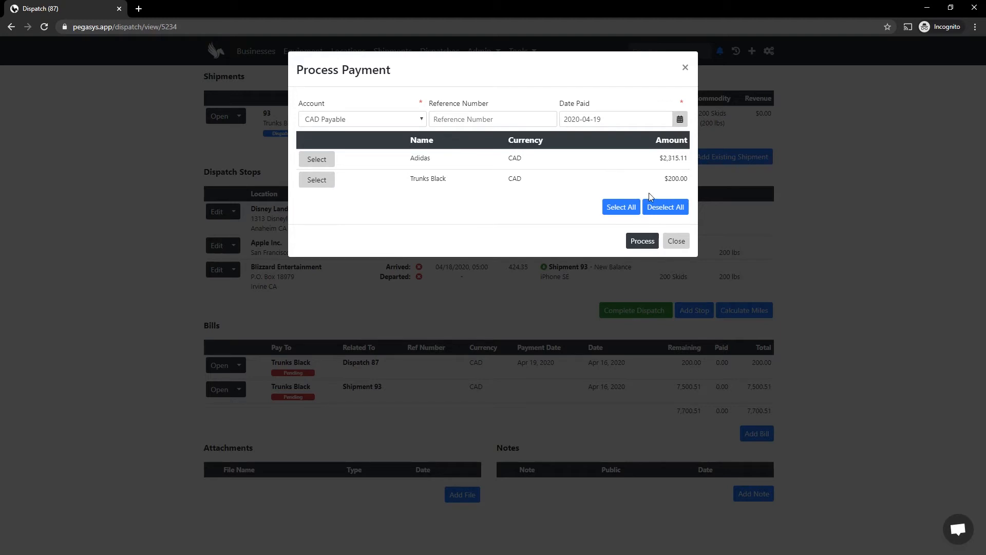
{"action": "left_click", "coordinate": [622, 207]}
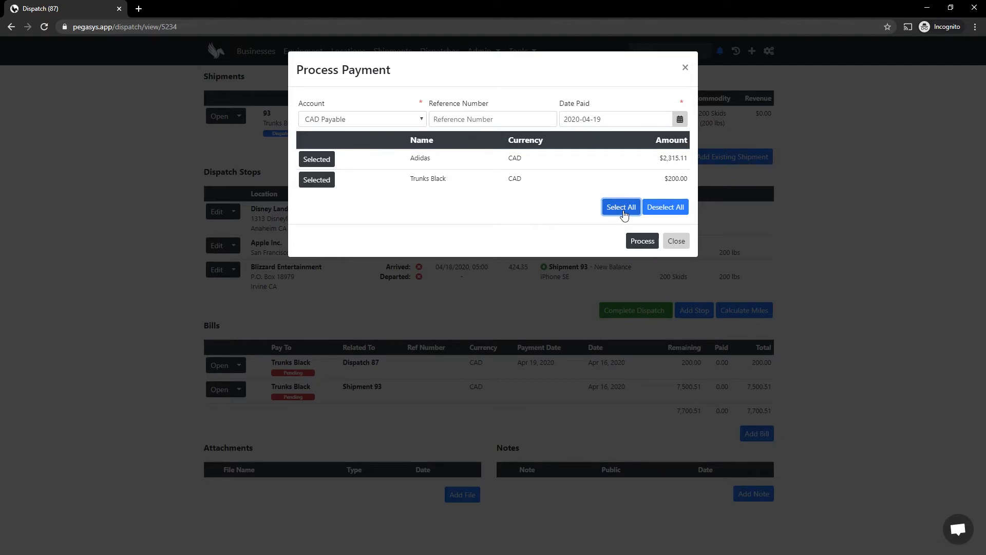
{"action": "left_click", "coordinate": [666, 214]}
{"action": "left_click", "coordinate": [325, 184]}
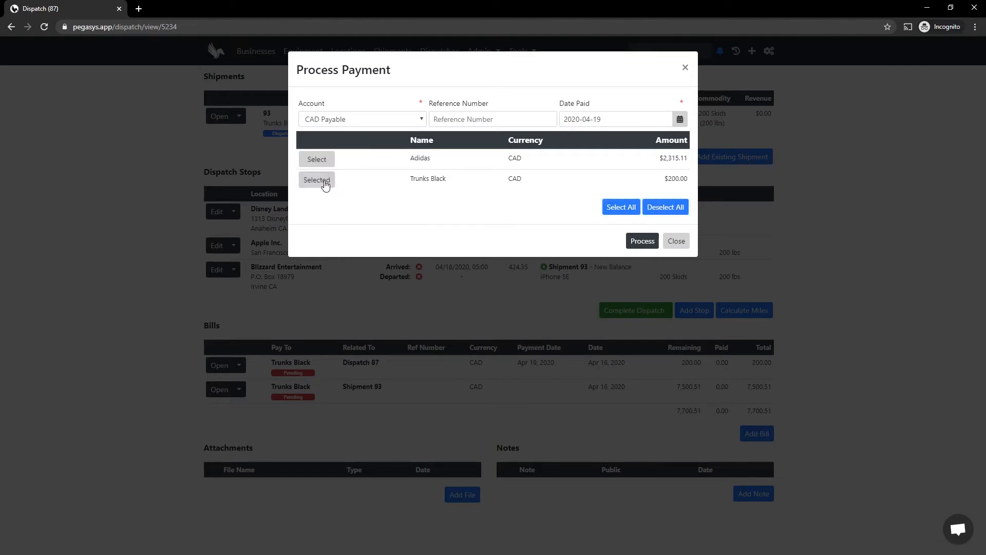
{"action": "left_click", "coordinate": [643, 242]}
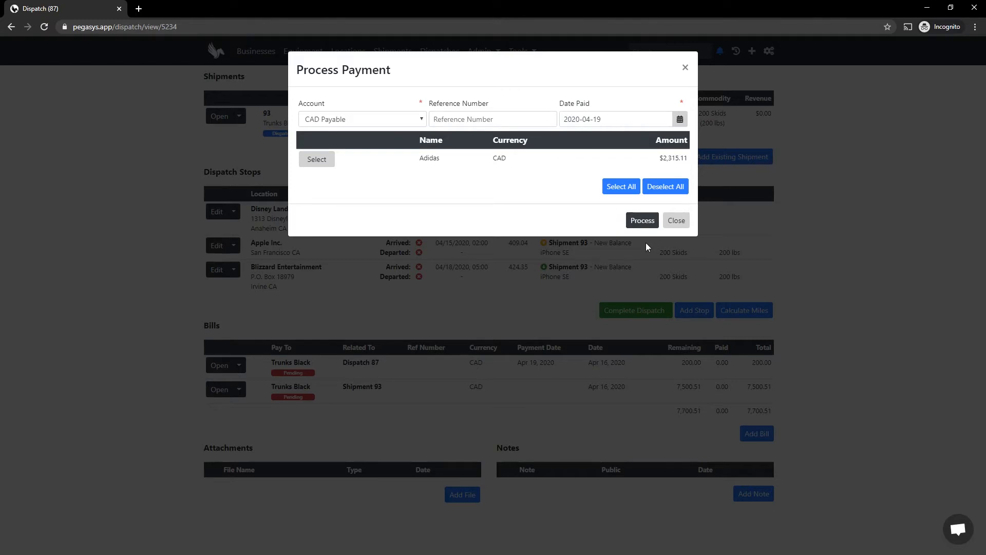
{"action": "left_click", "coordinate": [678, 223]}
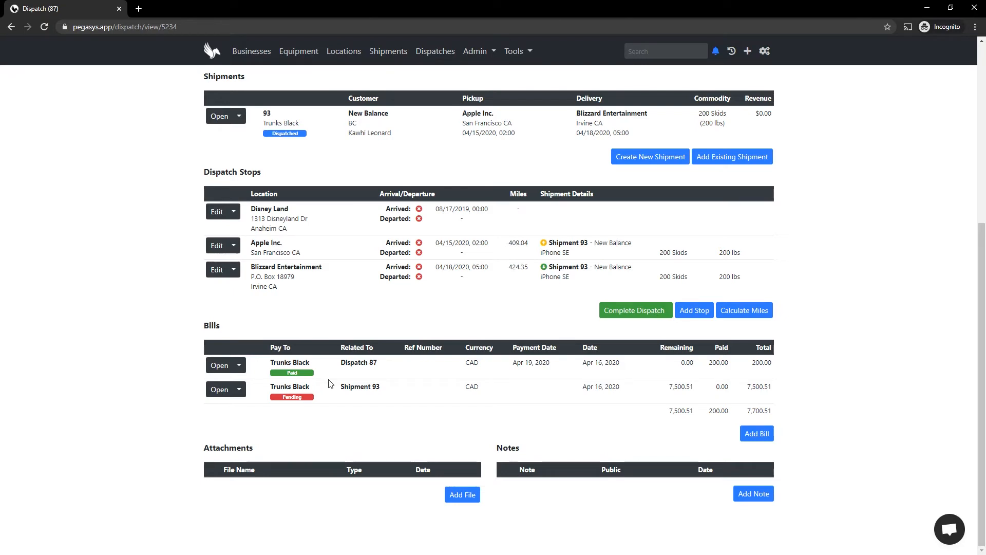
- Open the payment recorded on the Dispatch 87 bill and preview its pay statement
{"action": "left_click", "coordinate": [219, 365]}
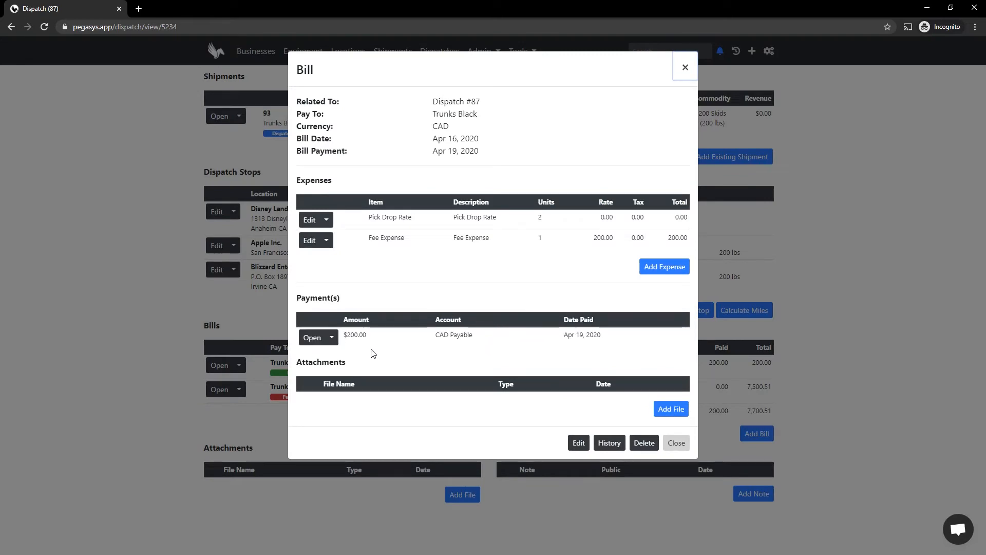
{"action": "left_click", "coordinate": [323, 337]}
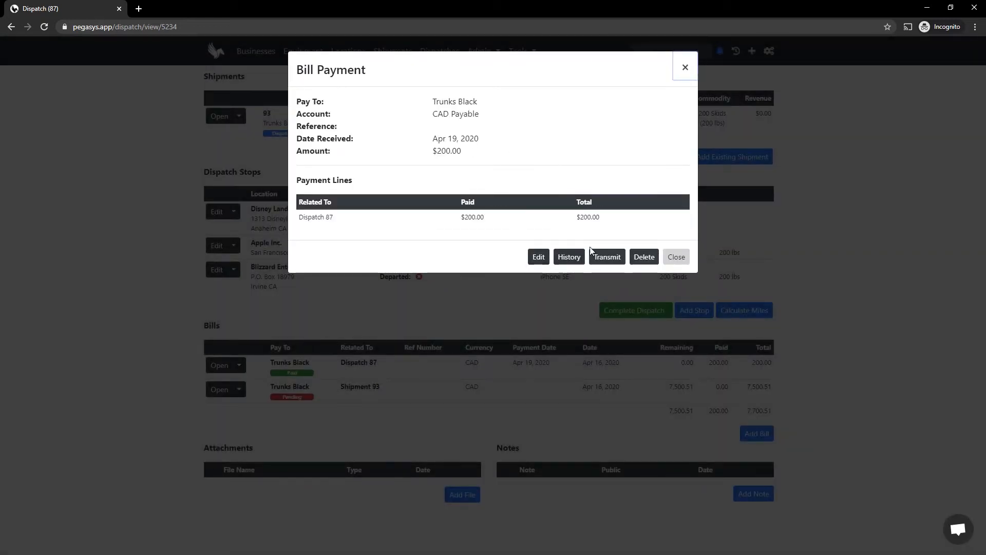
{"action": "left_click", "coordinate": [605, 260]}
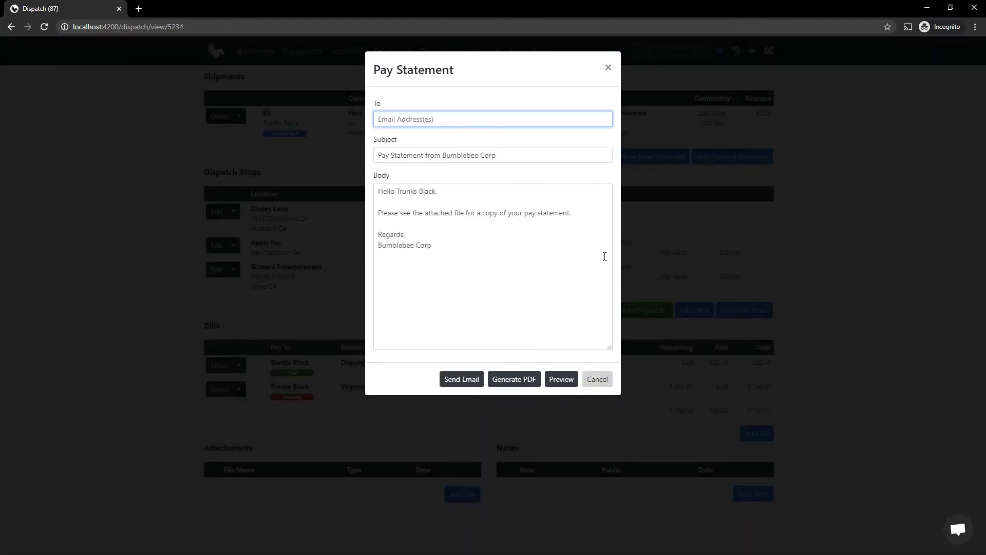
{"action": "left_click", "coordinate": [561, 379]}
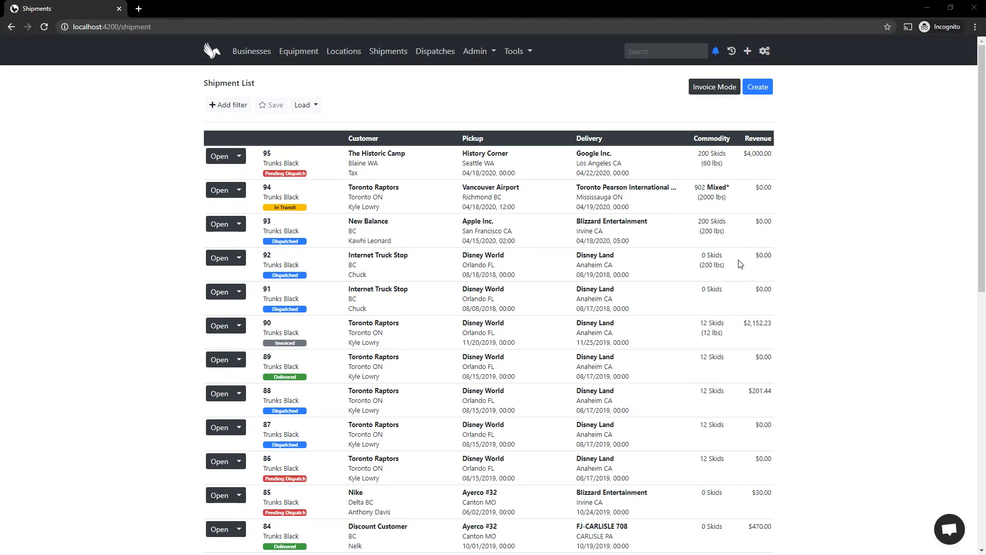
- Open the list of all bills and switch it to pay mode
{"action": "left_click", "coordinate": [475, 51]}
{"action": "left_click", "coordinate": [471, 91]}
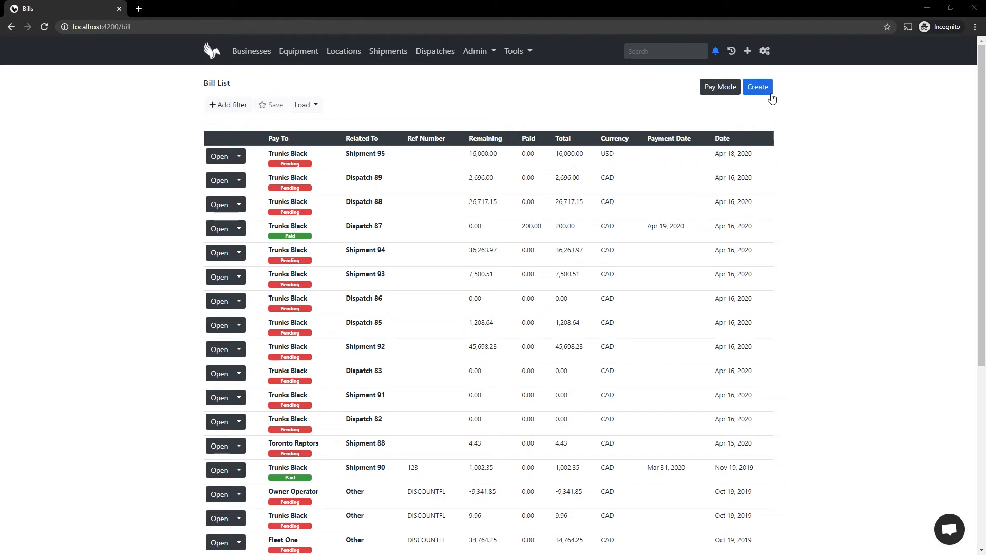
{"action": "left_click", "coordinate": [717, 90]}
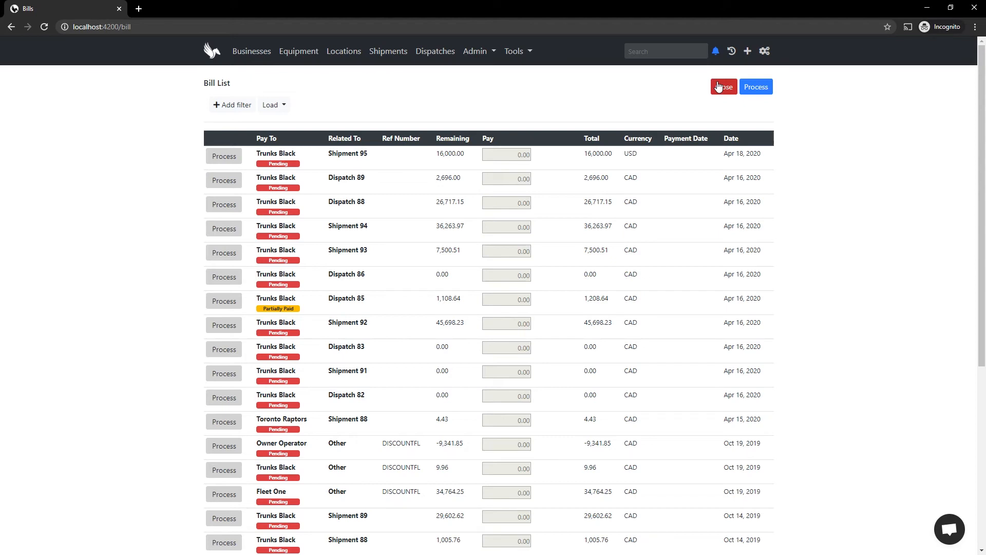
- Select the Dispatch 89, Dispatch 85 and Shipment 93 bills for payment, setting Shipment 93's pay amount to 2500
{"action": "left_click", "coordinate": [224, 181]}
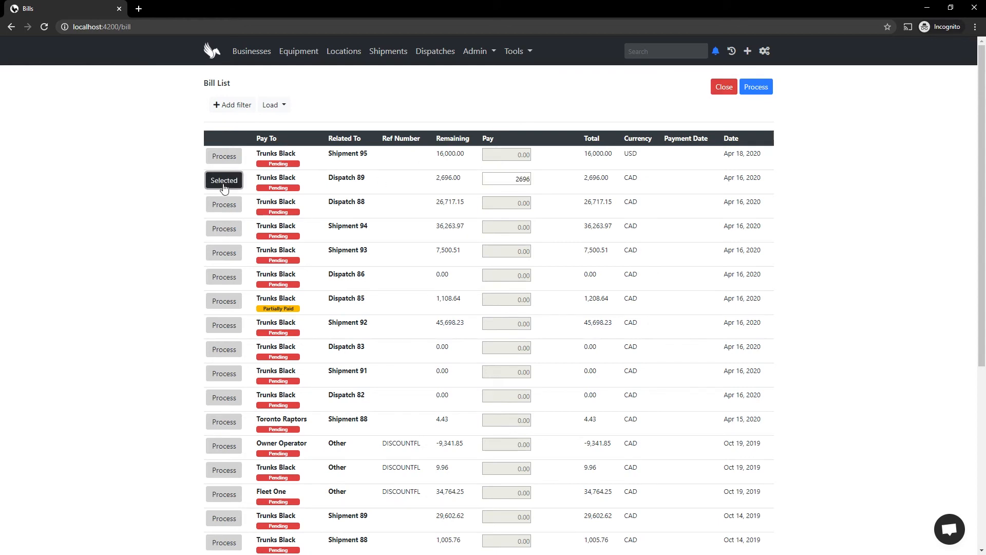
{"action": "left_click", "coordinate": [217, 306]}
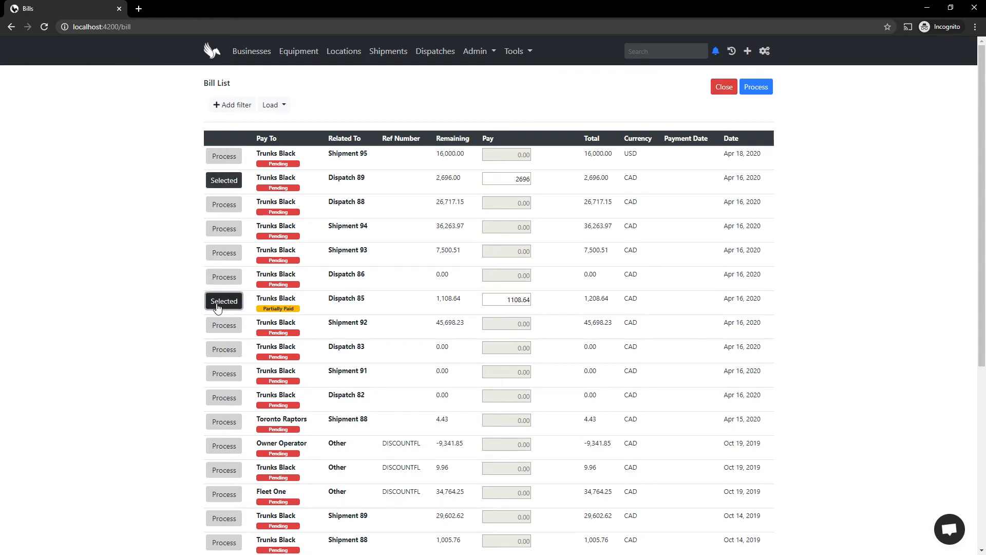
{"action": "left_click", "coordinate": [224, 253]}
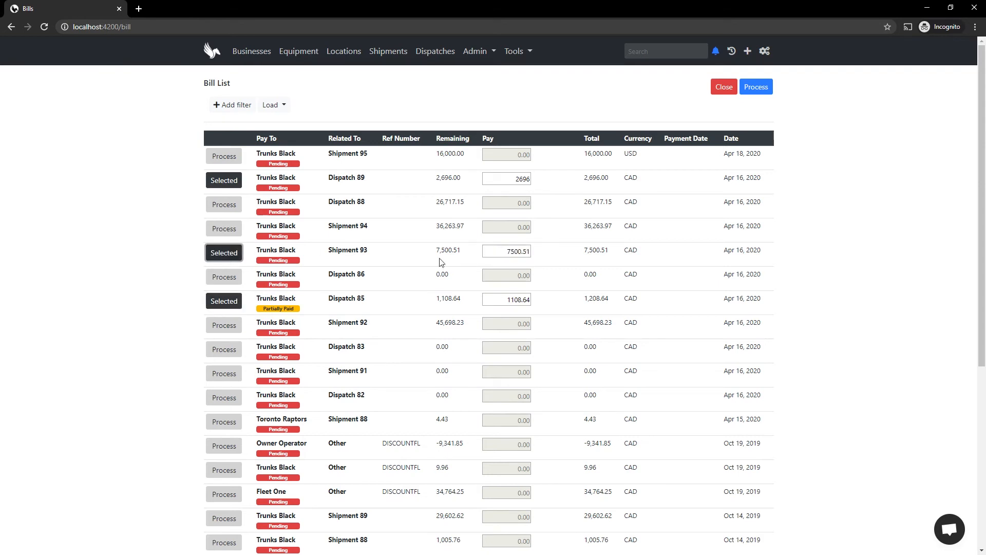
{"action": "double_click", "coordinate": [511, 251]}
{"action": "type", "text": "2500"}
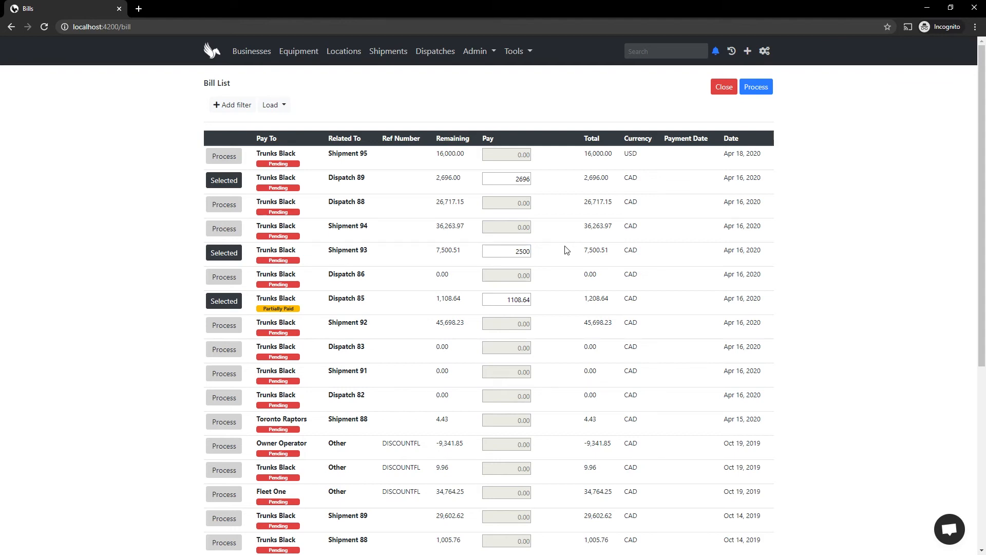
- Add the Adidas Dispatch 74 bill and the Fleet One bill dated Sep 6, 2019 to the bills selected for payment
{"action": "scroll", "coordinate": [566, 250], "scroll_direction": "down", "scroll_amount": 6}
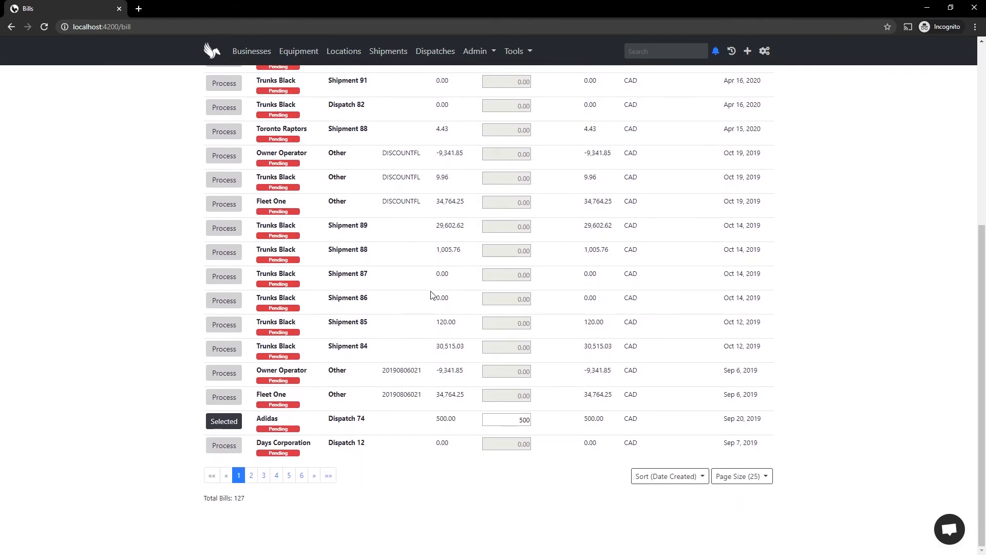
{"action": "left_click", "coordinate": [218, 399]}
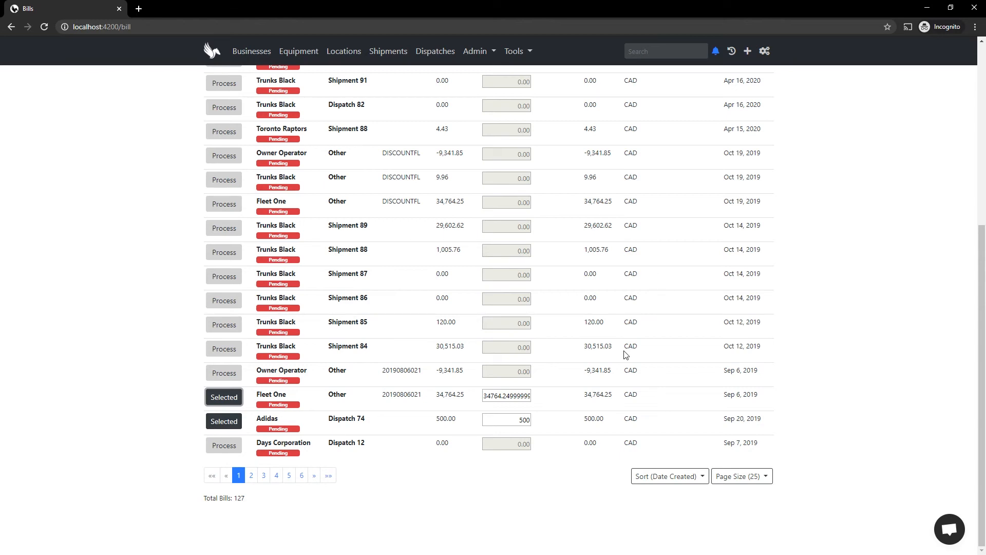
{"action": "scroll", "coordinate": [624, 354], "scroll_direction": "up", "scroll_amount": 6}
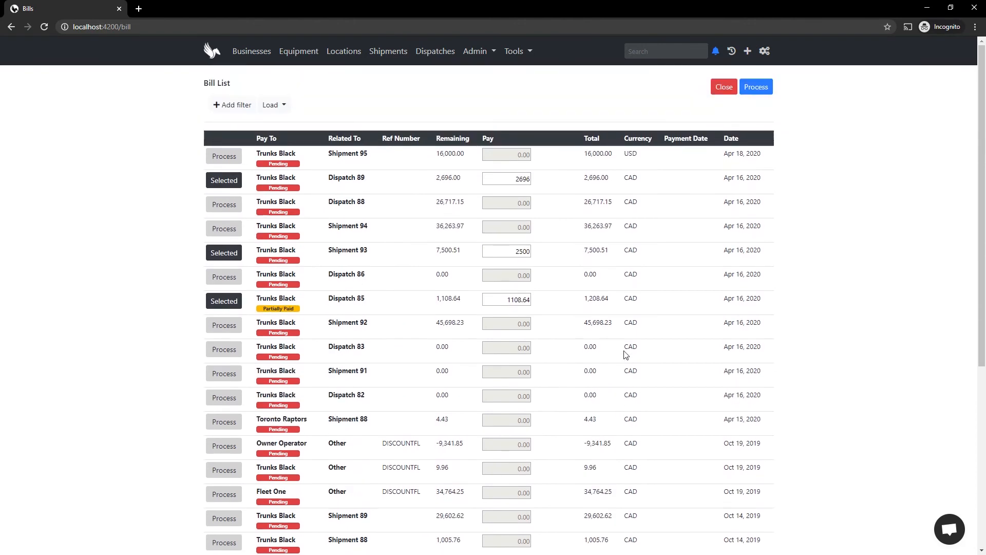
- Process the selected bills from the CAD Payable account for all listed payees and close the payment dialog
{"action": "left_click", "coordinate": [756, 88]}
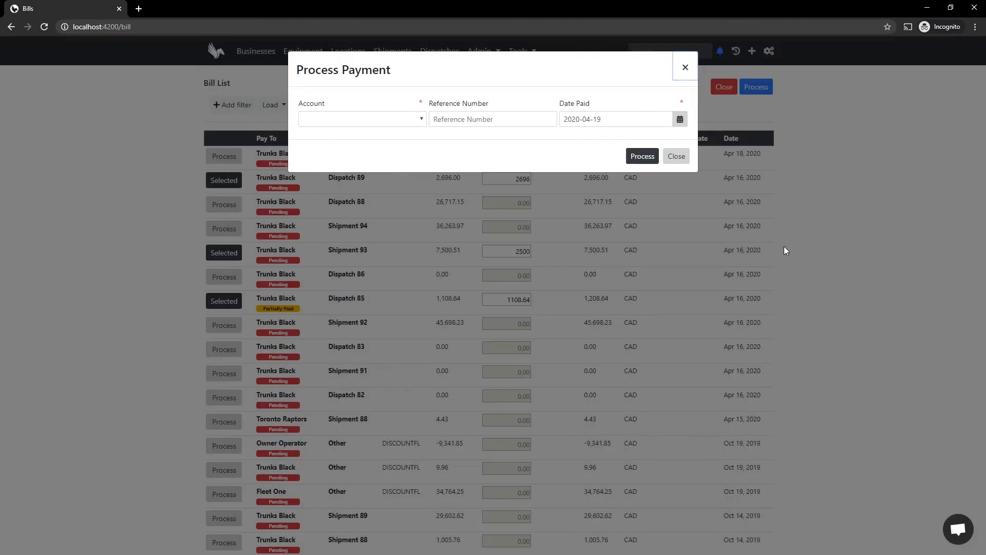
{"action": "left_click", "coordinate": [335, 119]}
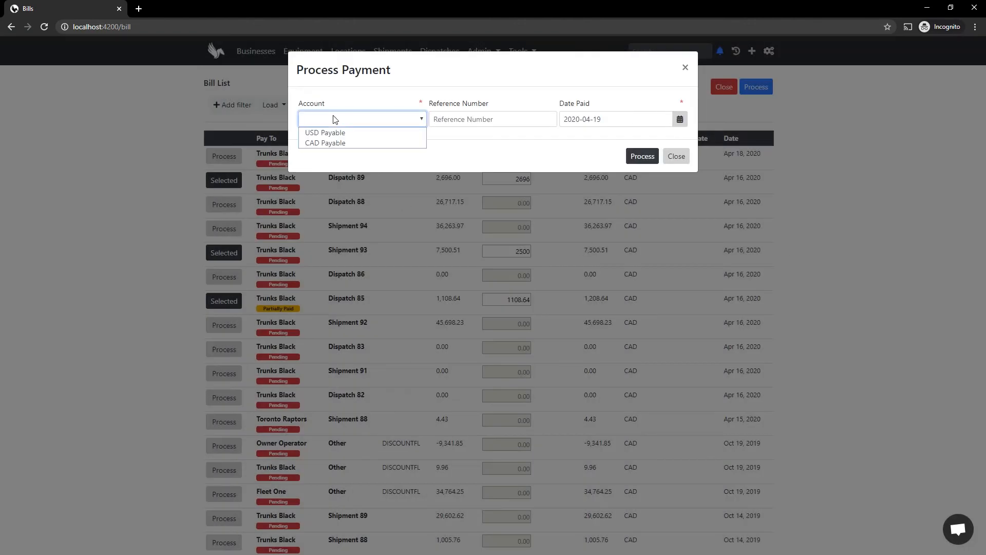
{"action": "left_click", "coordinate": [347, 142]}
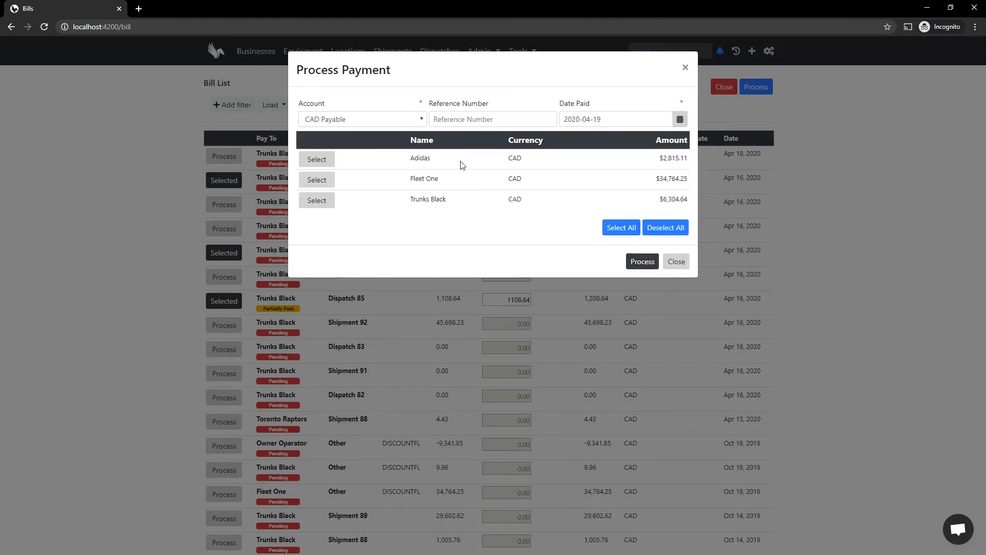
{"action": "left_click", "coordinate": [615, 230]}
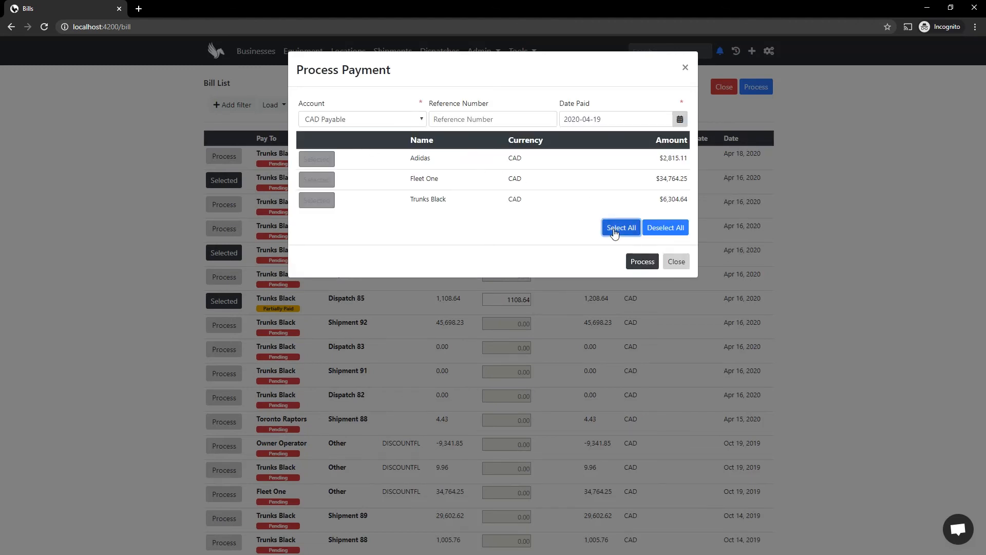
{"action": "left_click", "coordinate": [642, 262]}
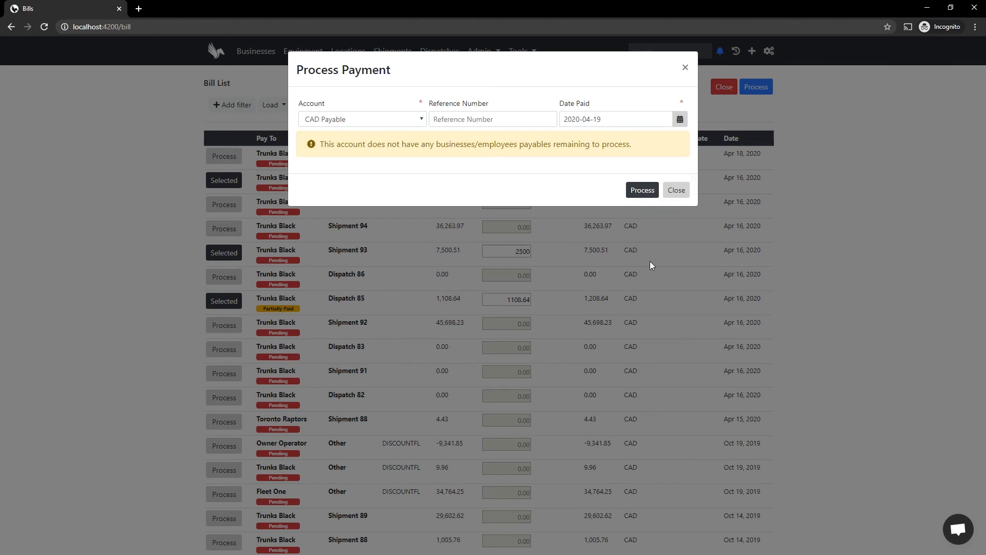
{"action": "left_click", "coordinate": [670, 190]}
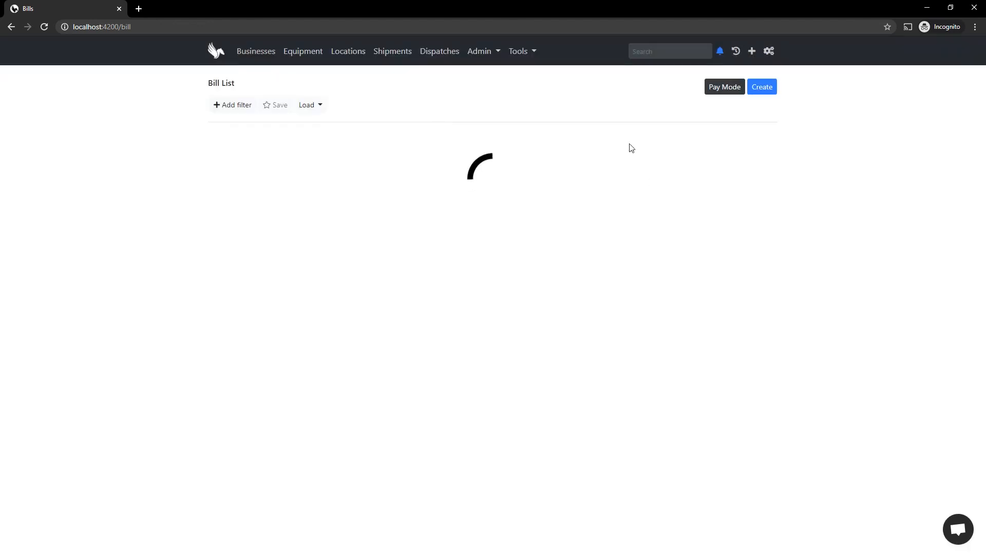
- Open the $6,304.64 payment from the list of bill payments
{"action": "left_click", "coordinate": [479, 51]}
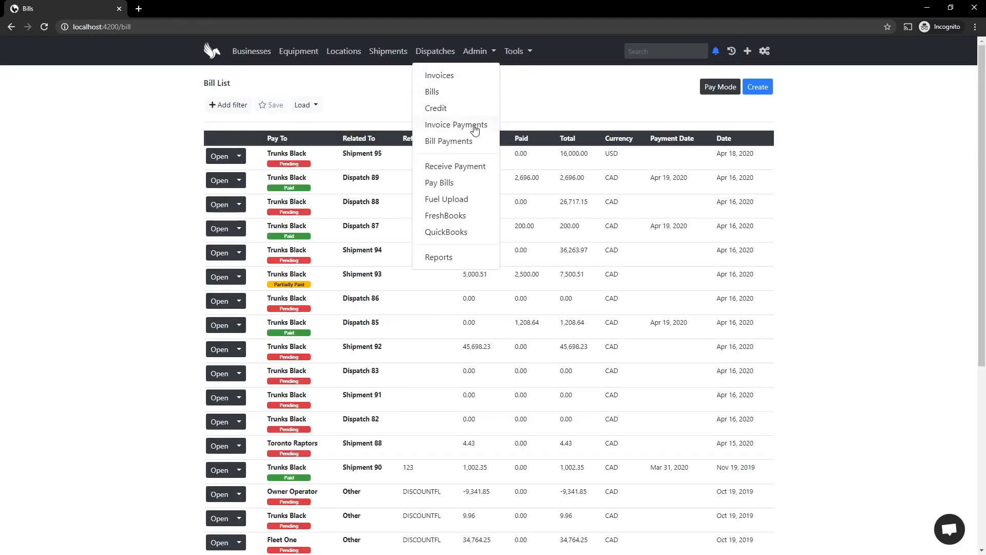
{"action": "left_click", "coordinate": [467, 146]}
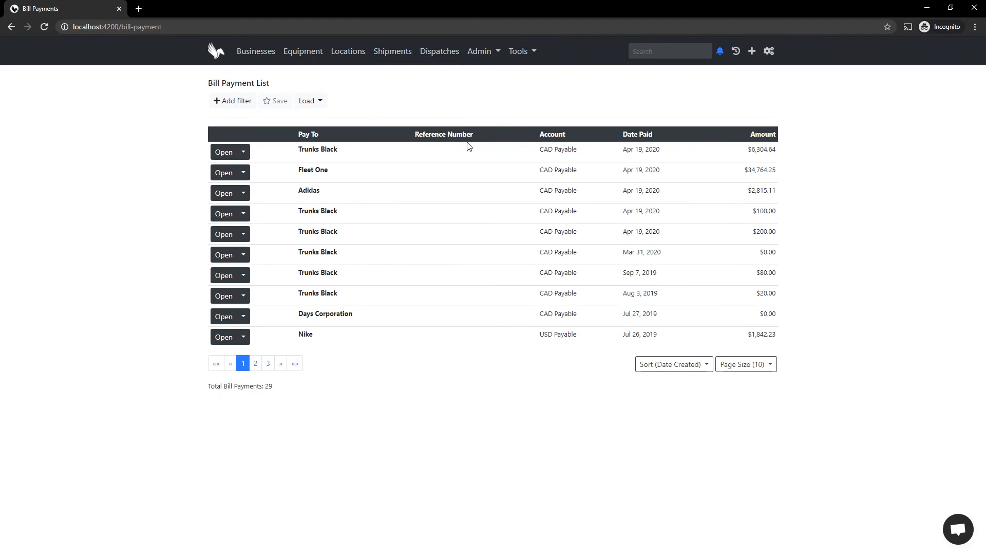
{"action": "left_click", "coordinate": [221, 150]}
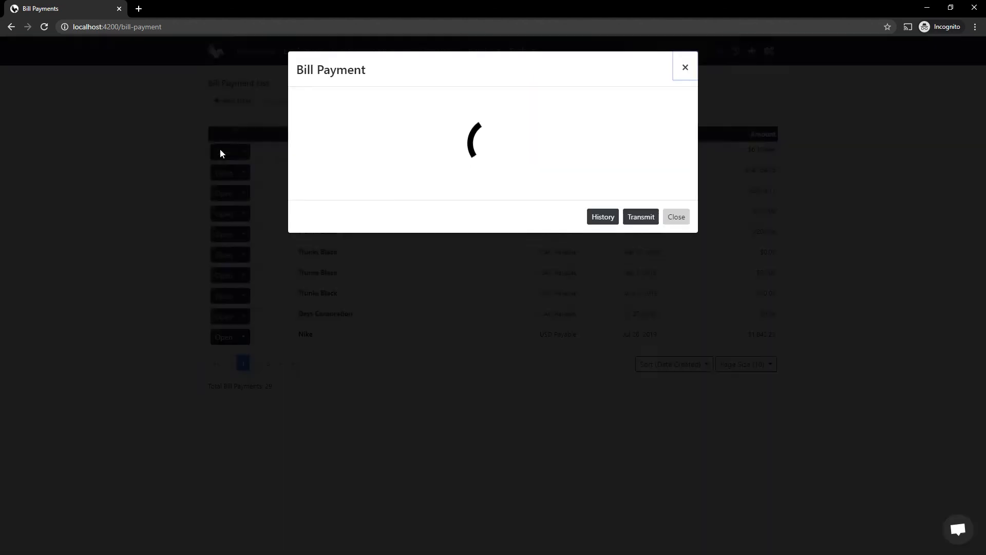